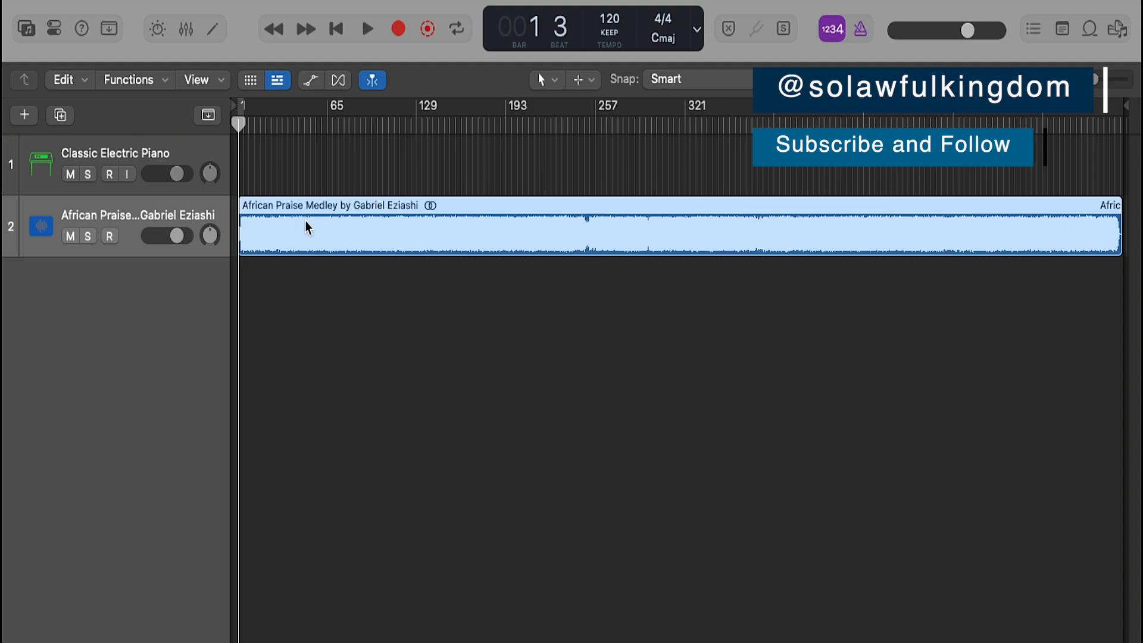
Play the African Praise Medley audio from the start of the project and stop around bar 15.
scroll(281, 219, "up", 10)
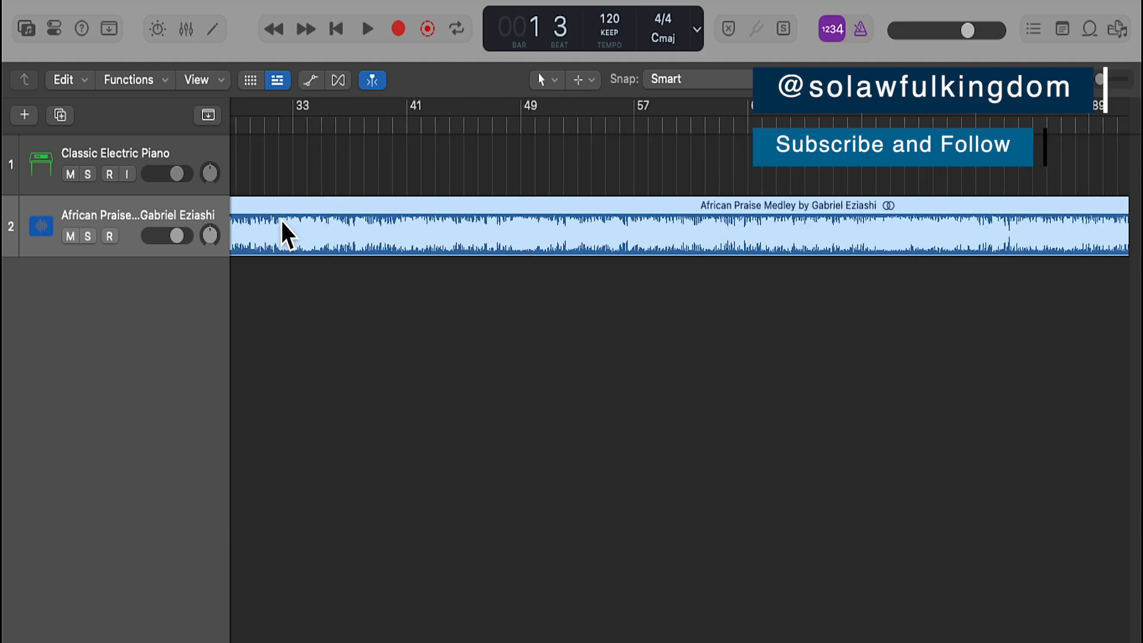
scroll(281, 221, "left", 8)
key("Return")
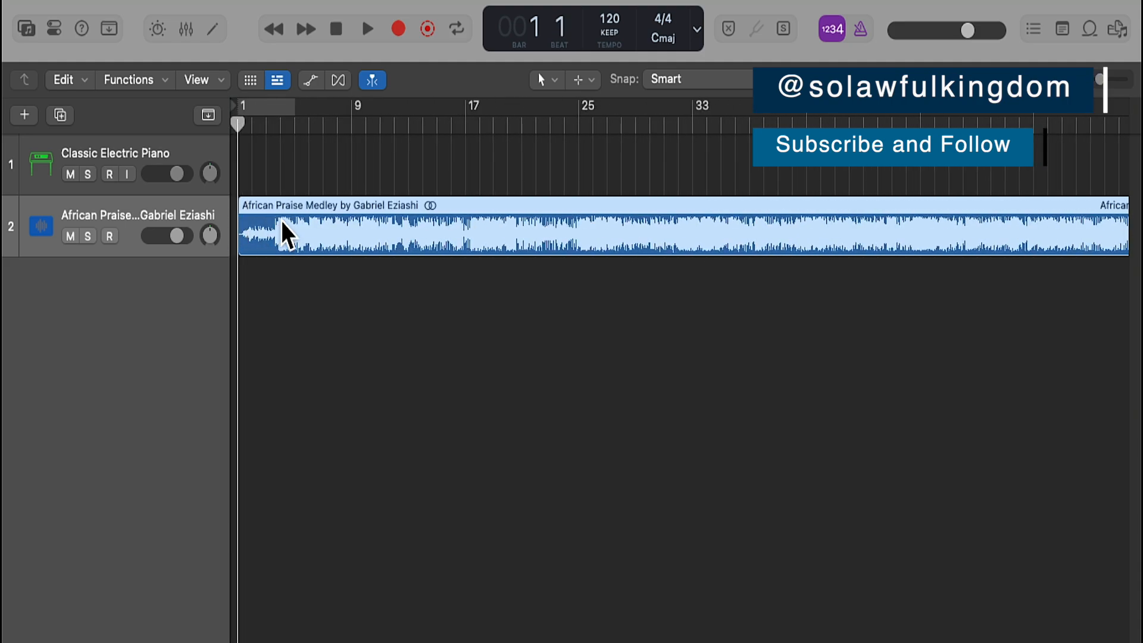
key("space")
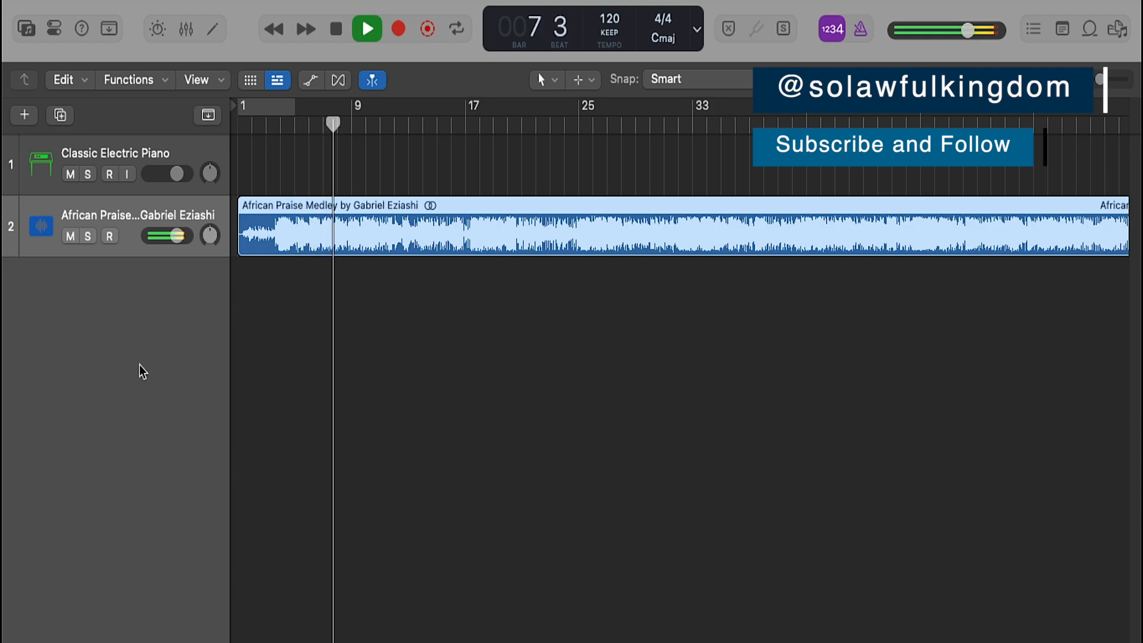
left_click(387, 138)
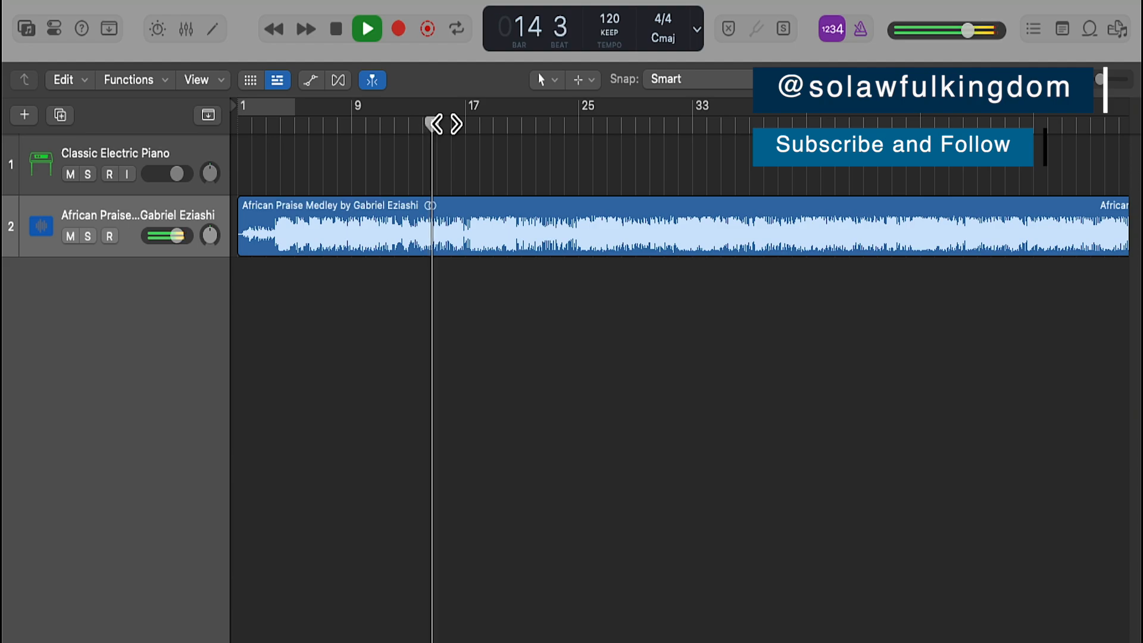
key("space")
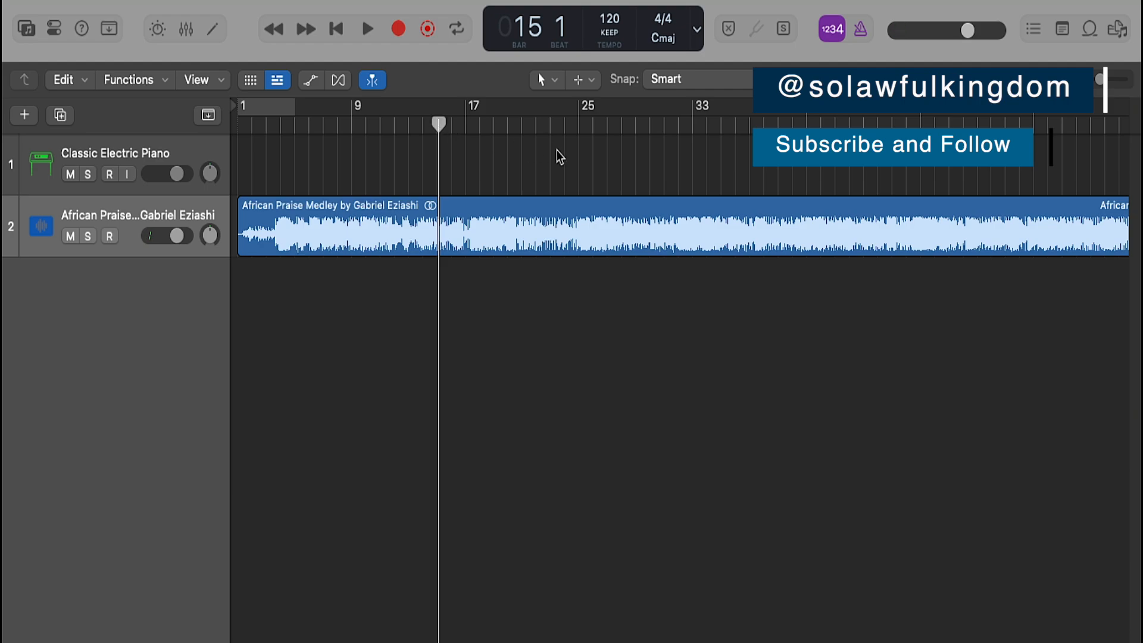
Split the African Praise Medley region into Vocals, Drums, Bass and Other stems with Stem Splitter.
left_click(390, 216)
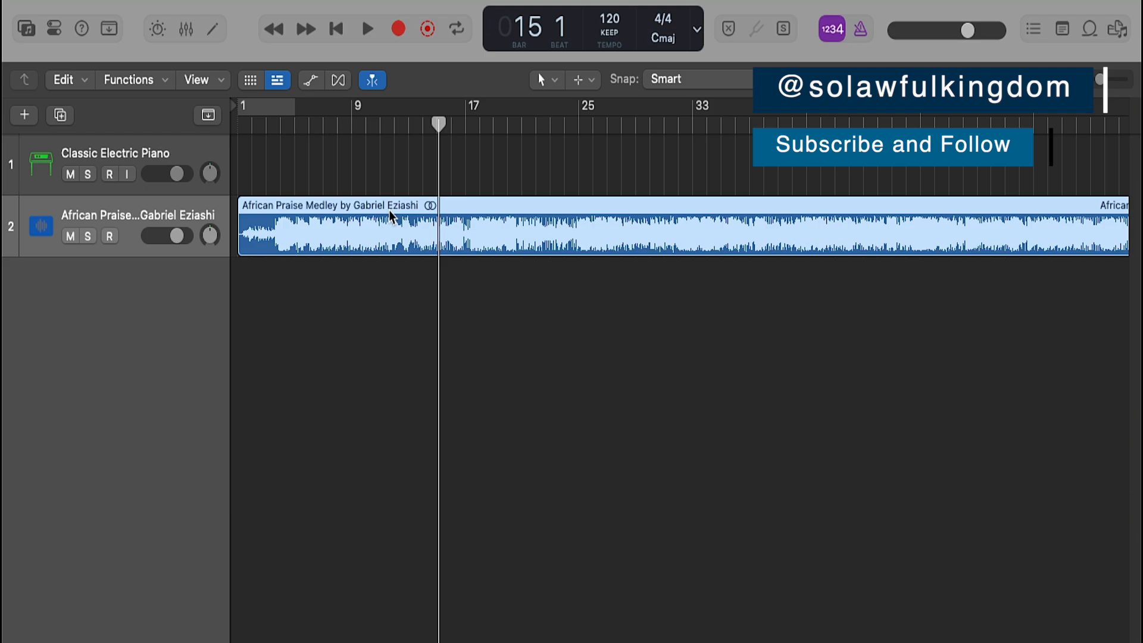
right_click(380, 229)
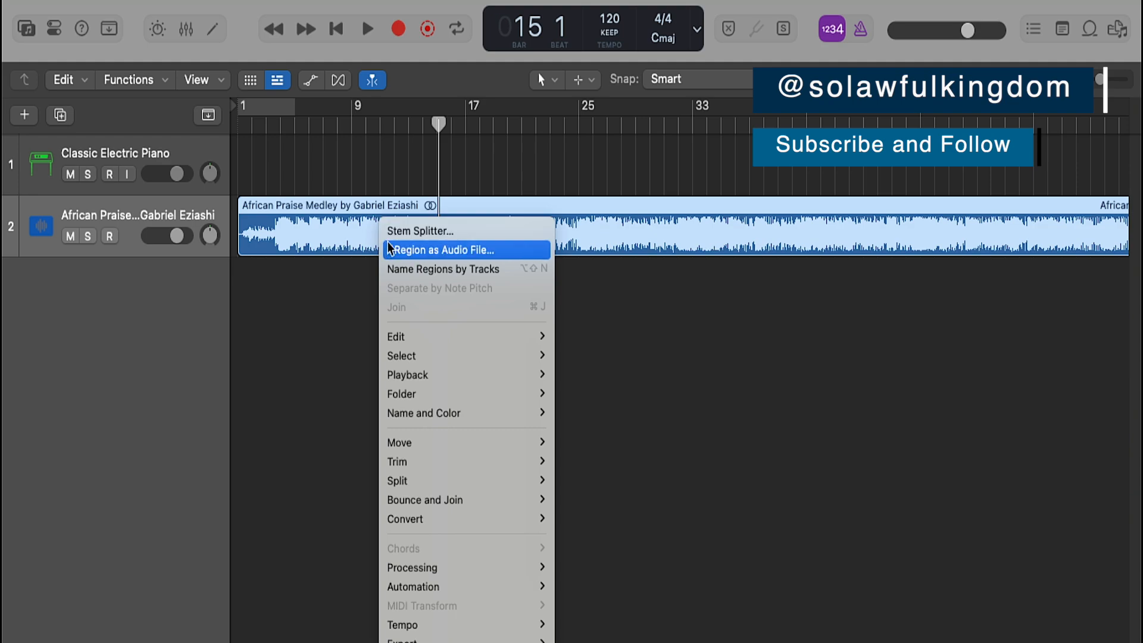
left_click(442, 236)
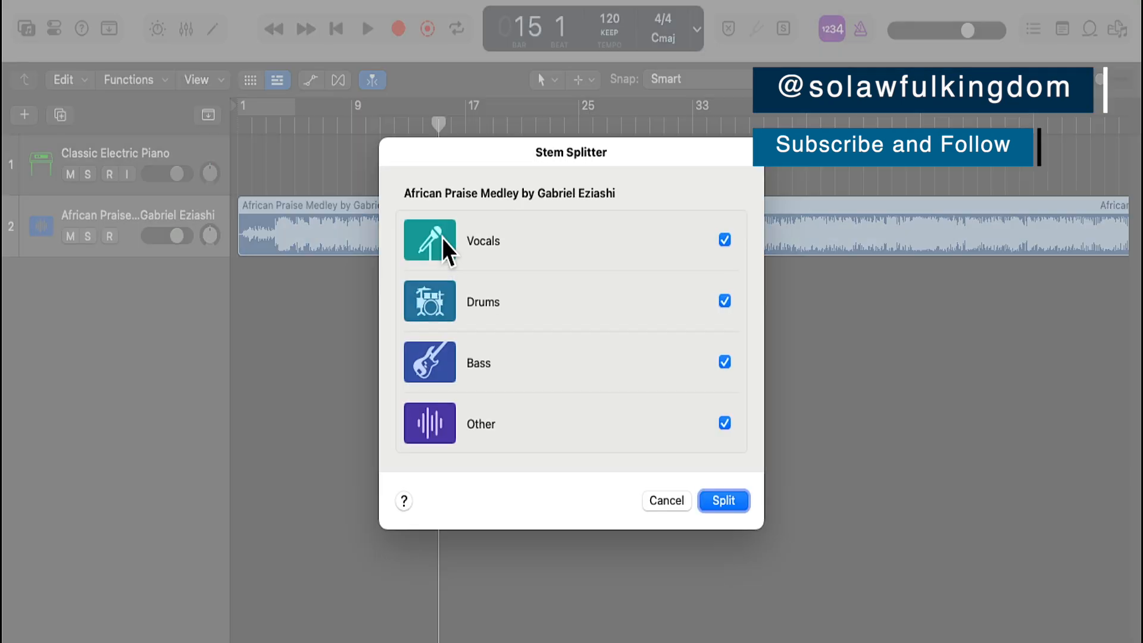
left_click(725, 504)
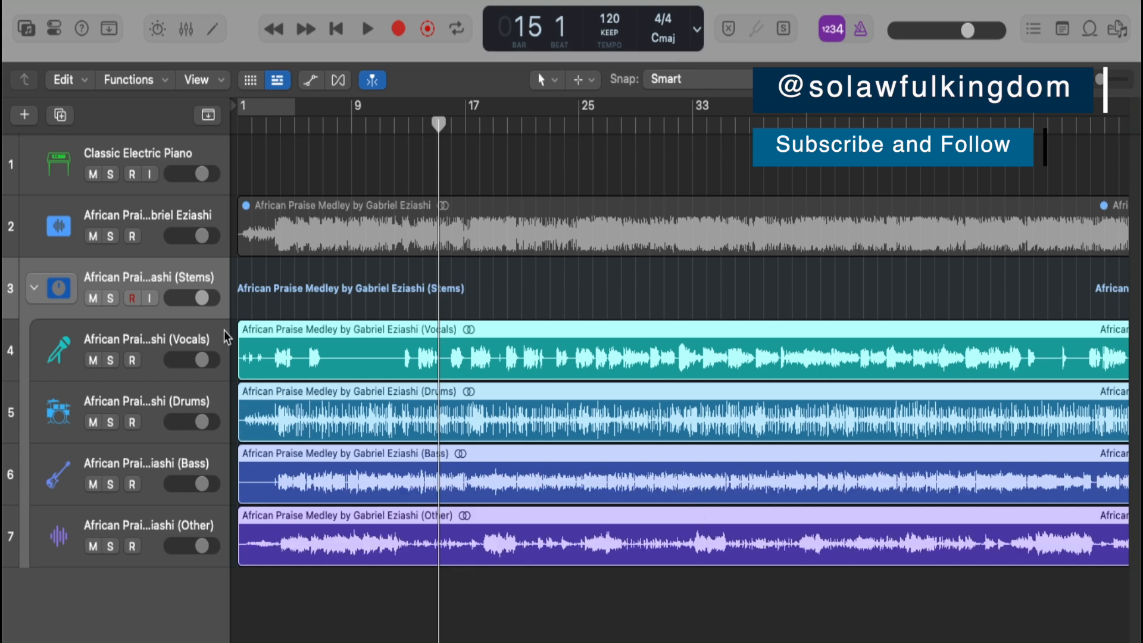
Review the separated Vocals, Drums, Bass and Other stems by selecting them one after another.
left_click(201, 343)
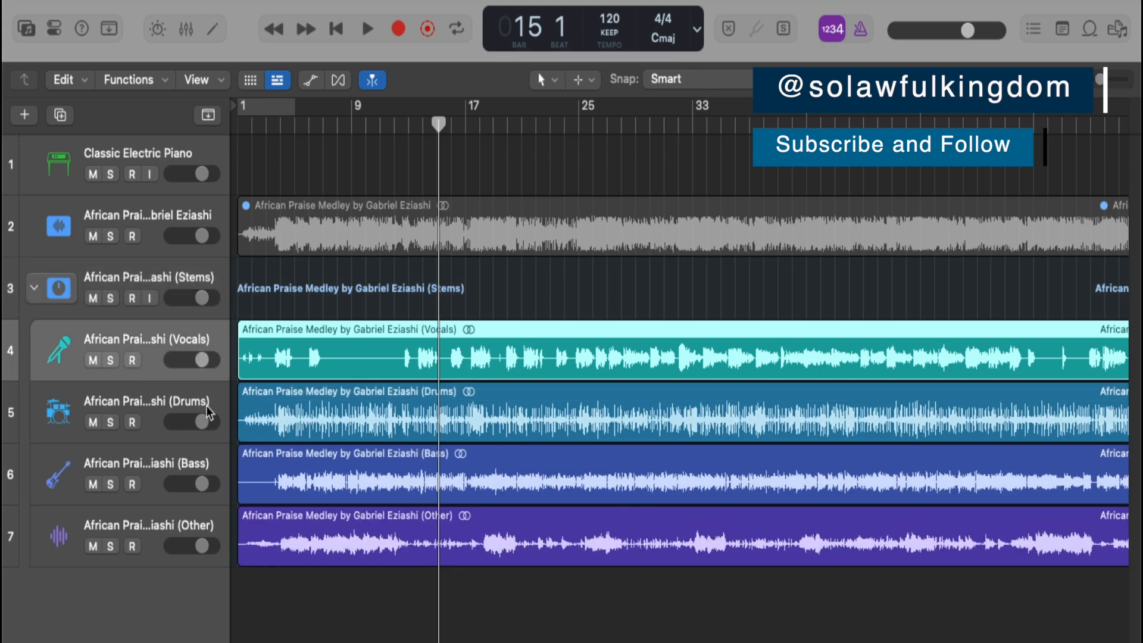
left_click(445, 398)
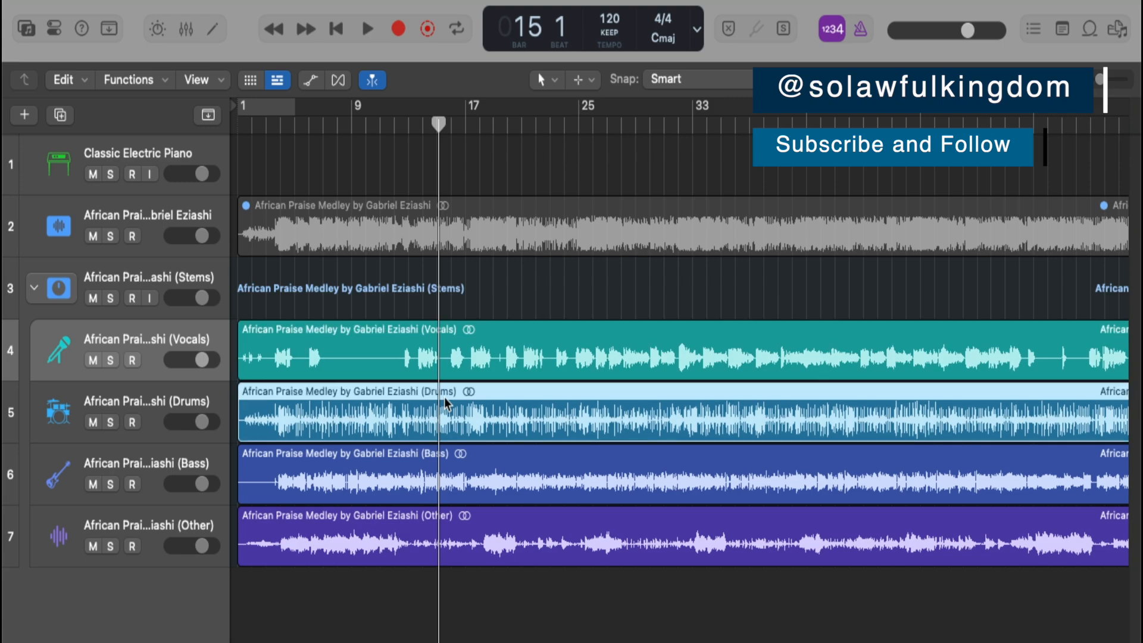
left_click(444, 462)
left_click(442, 514)
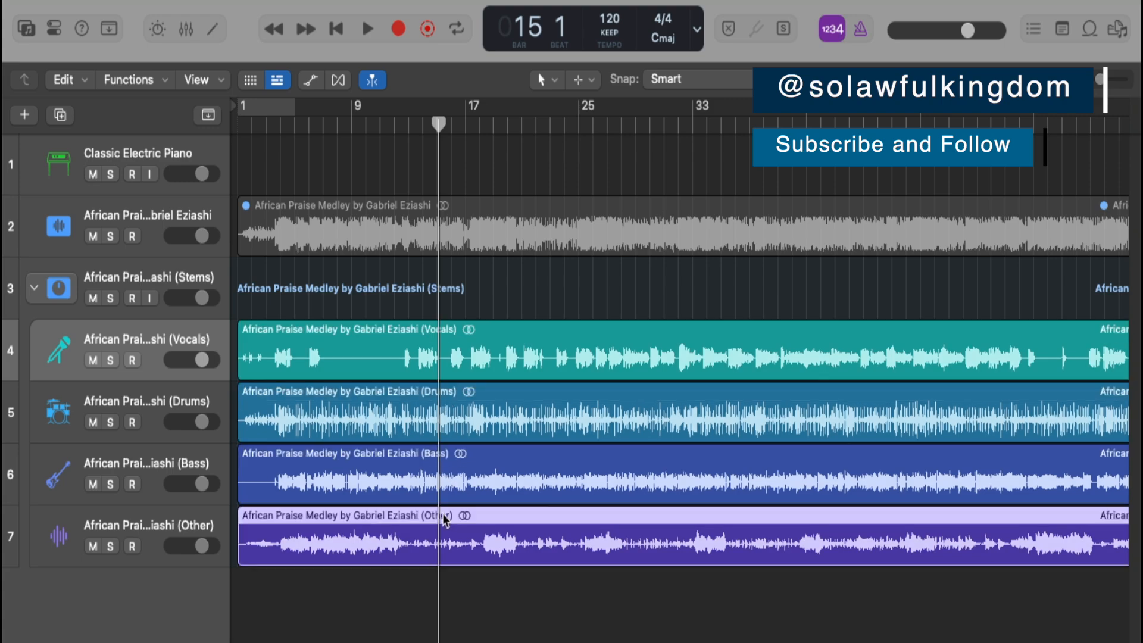
left_click(442, 332)
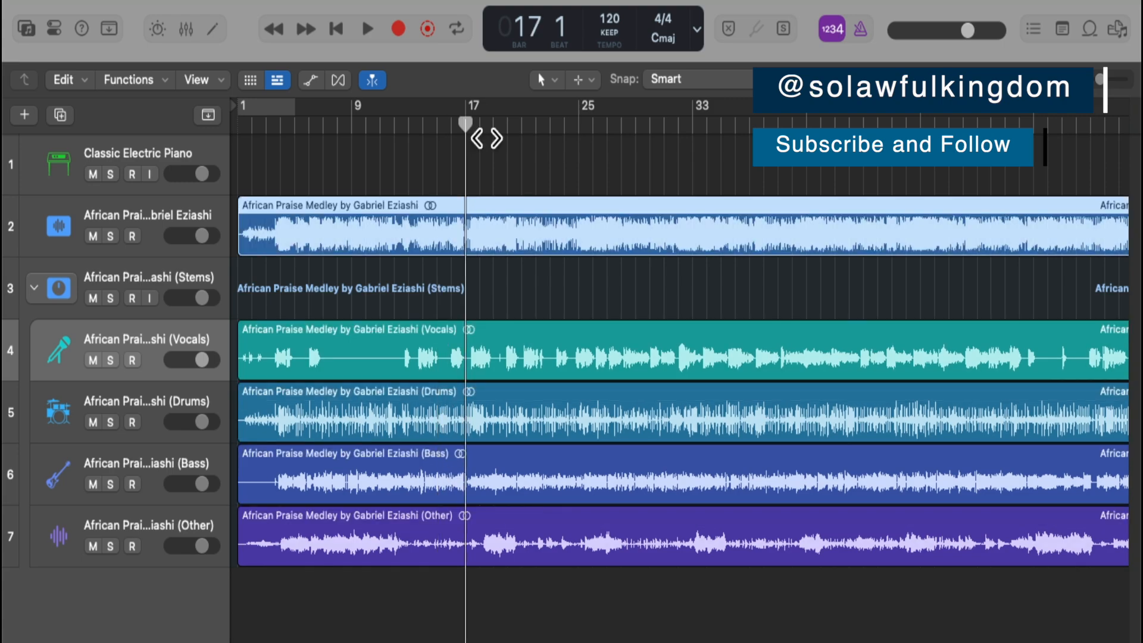
Audition the original medley track in solo from bar 20 and set a cycle range from bar 20 to about bar 26.
left_click_drag(467, 125, 518, 138)
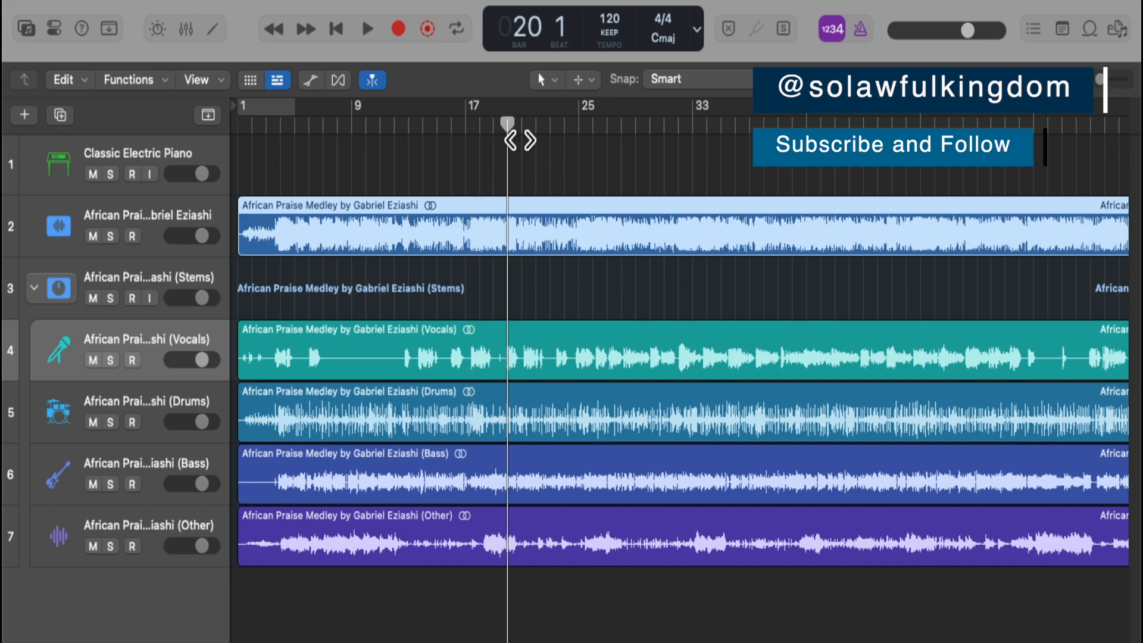
left_click(113, 236)
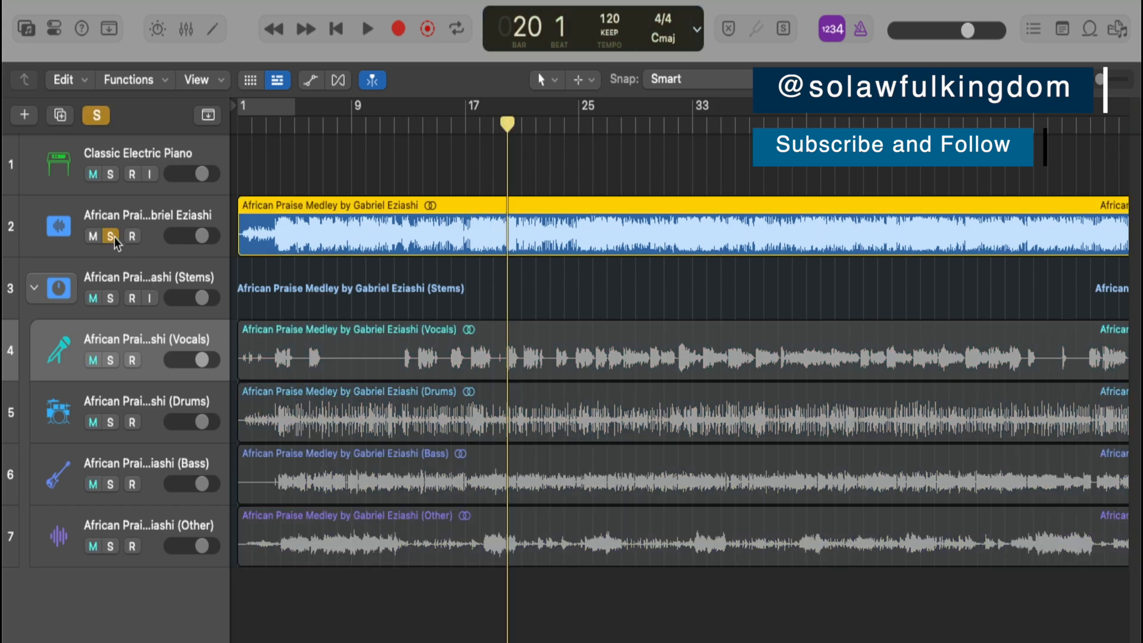
key("space")
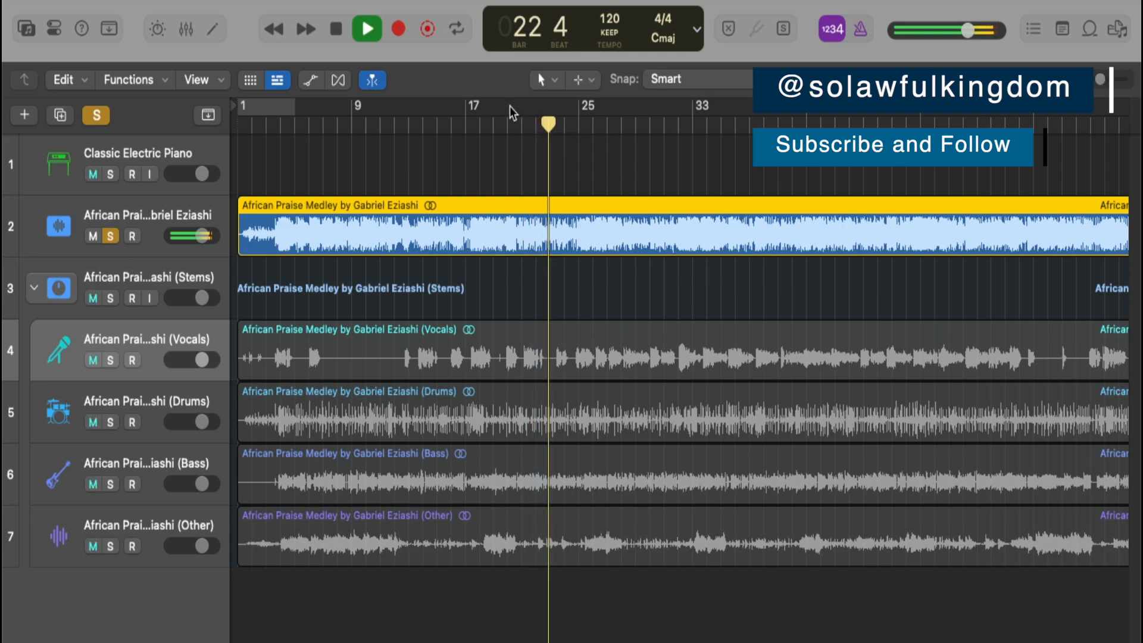
left_click_drag(509, 106, 596, 108)
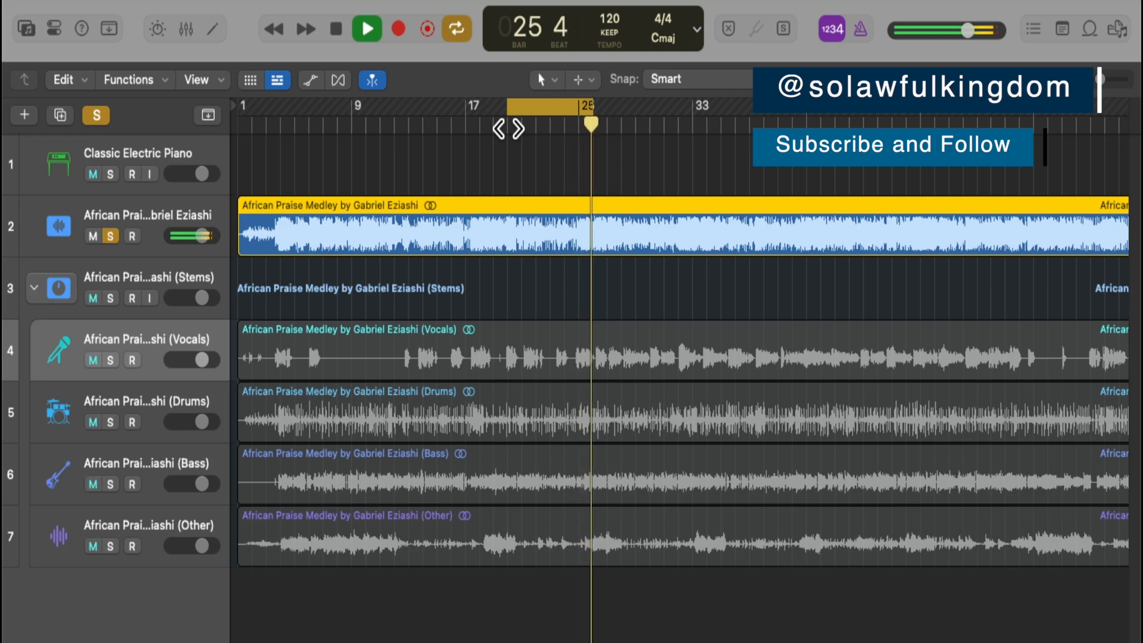
key("space")
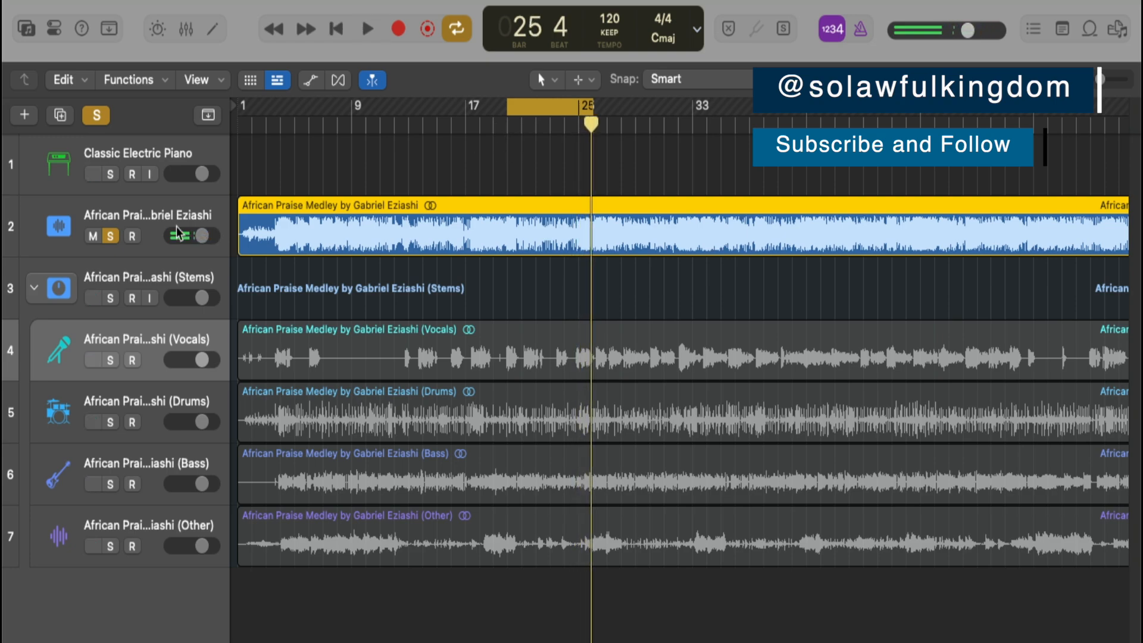
left_click(111, 236)
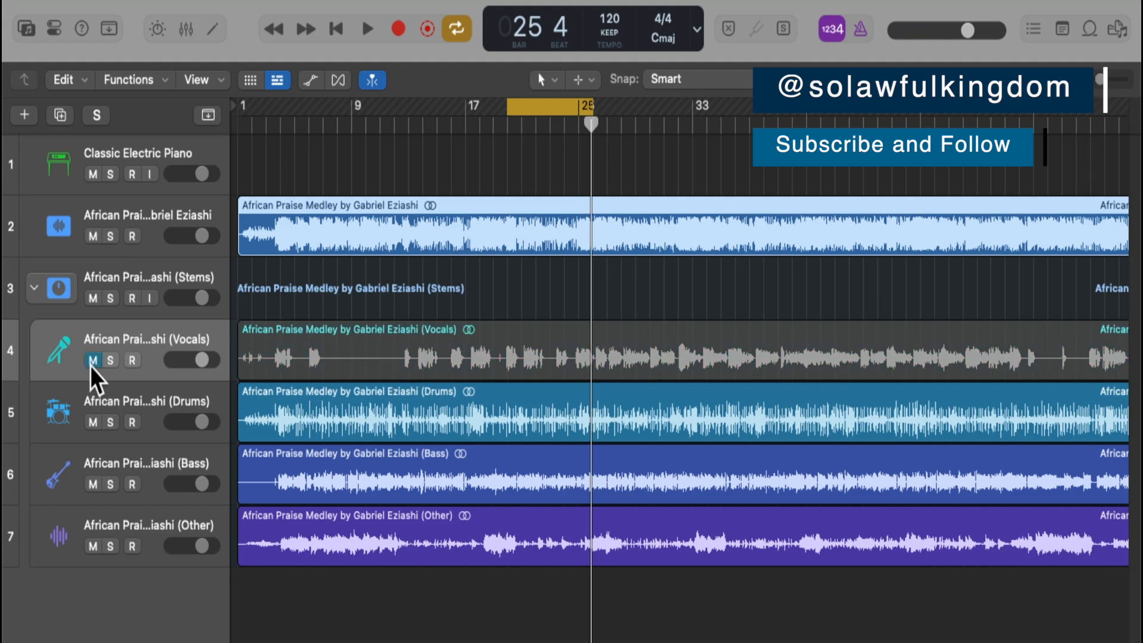
Mute the Vocals stem and the original medley track, and play the cycled section from bar 20.
left_click(93, 361)
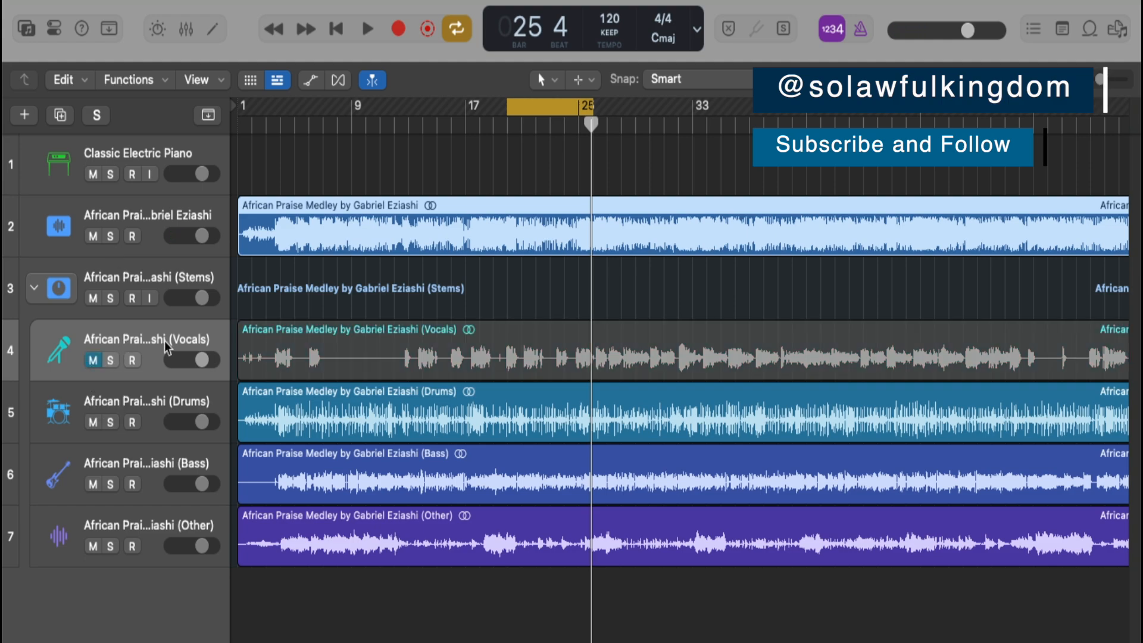
left_click(95, 237)
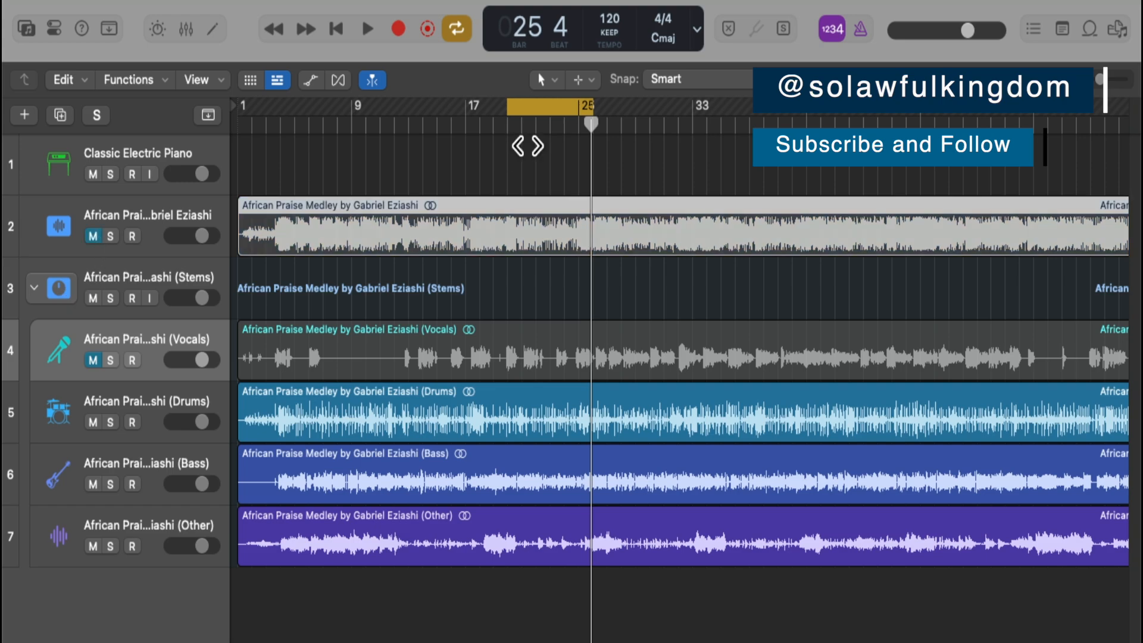
left_click(511, 127)
key("space")
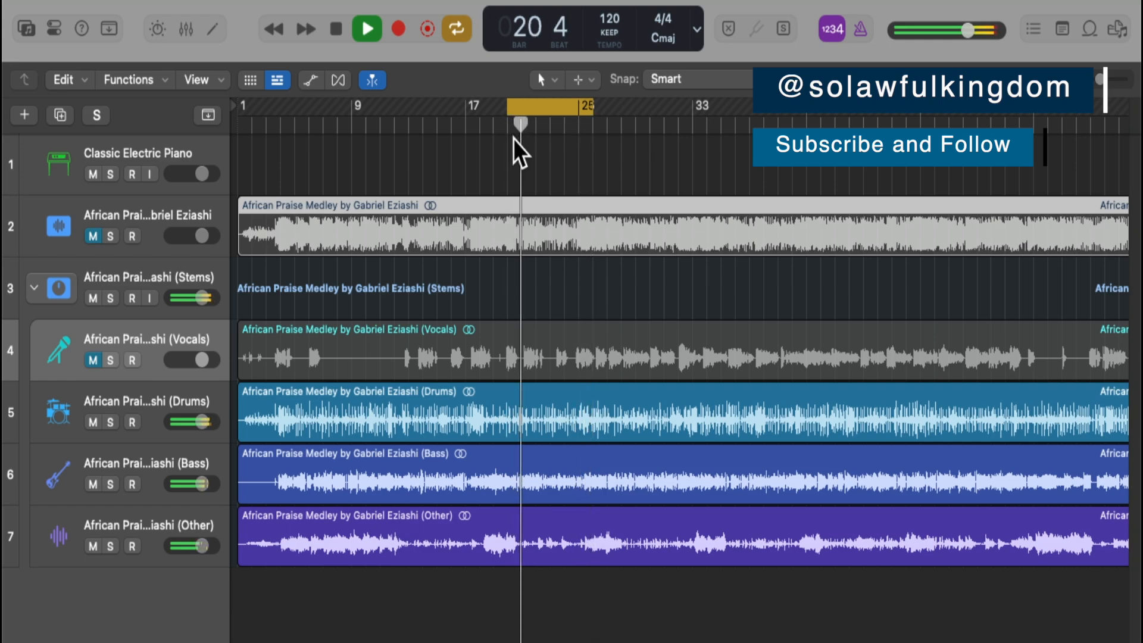
key("space")
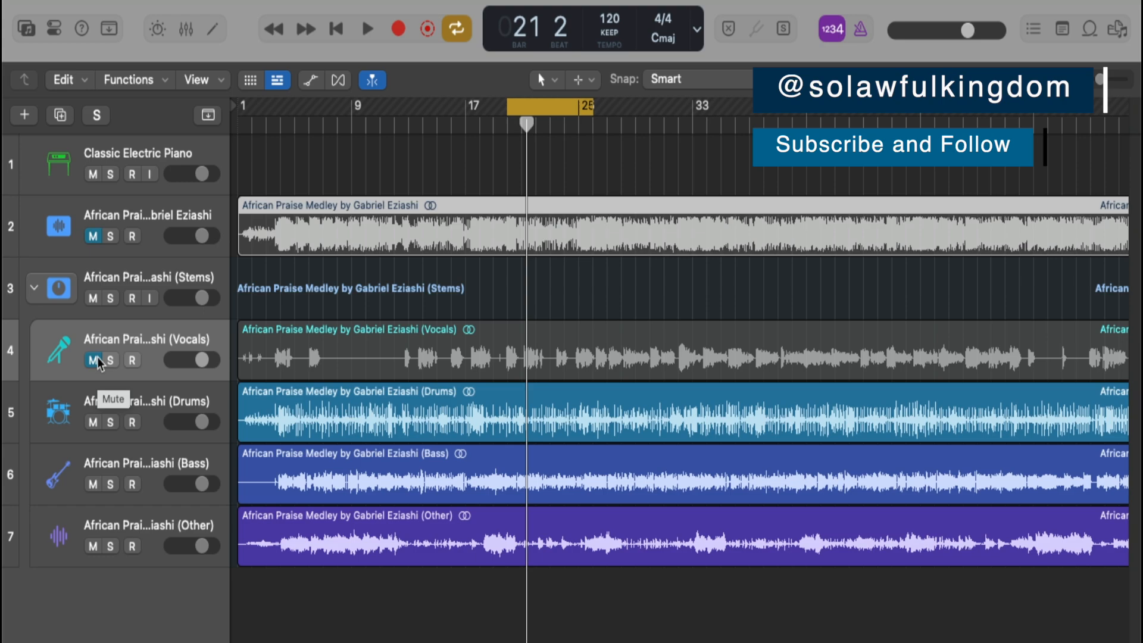
Audition the Drums stem on its own in the cycled section, and end its solo.
left_click(110, 423)
key("space")
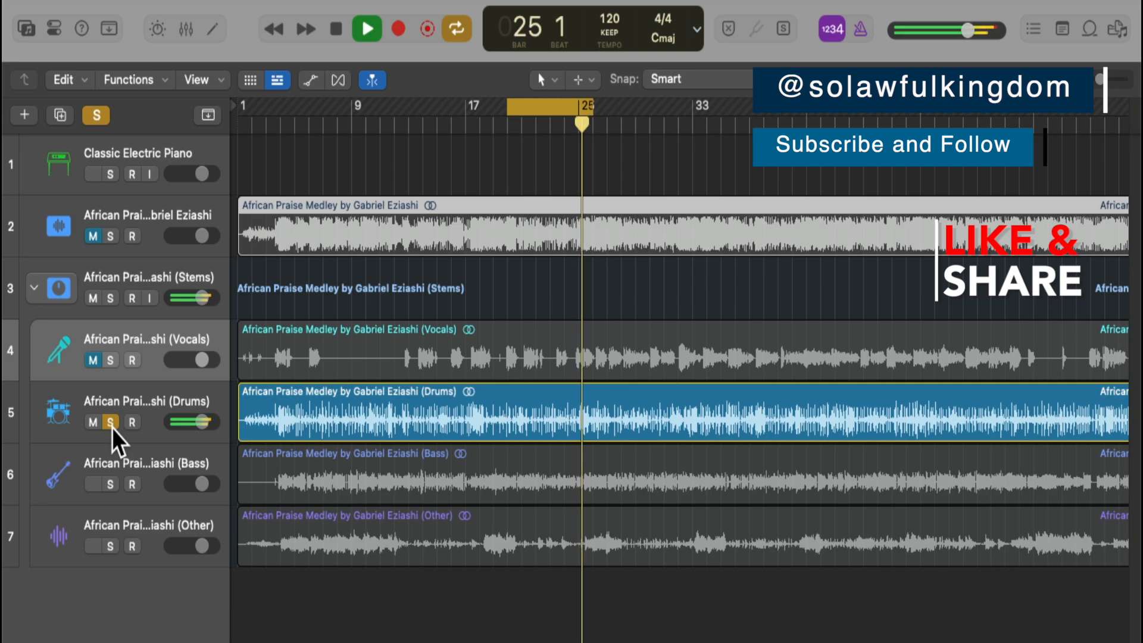
key("space")
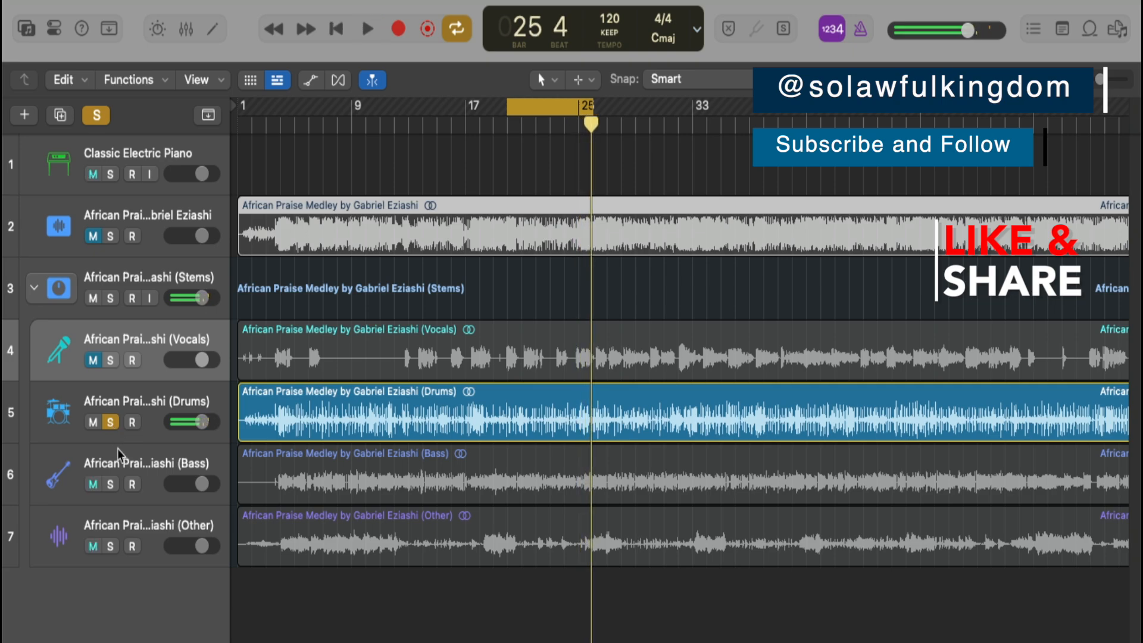
left_click(113, 425)
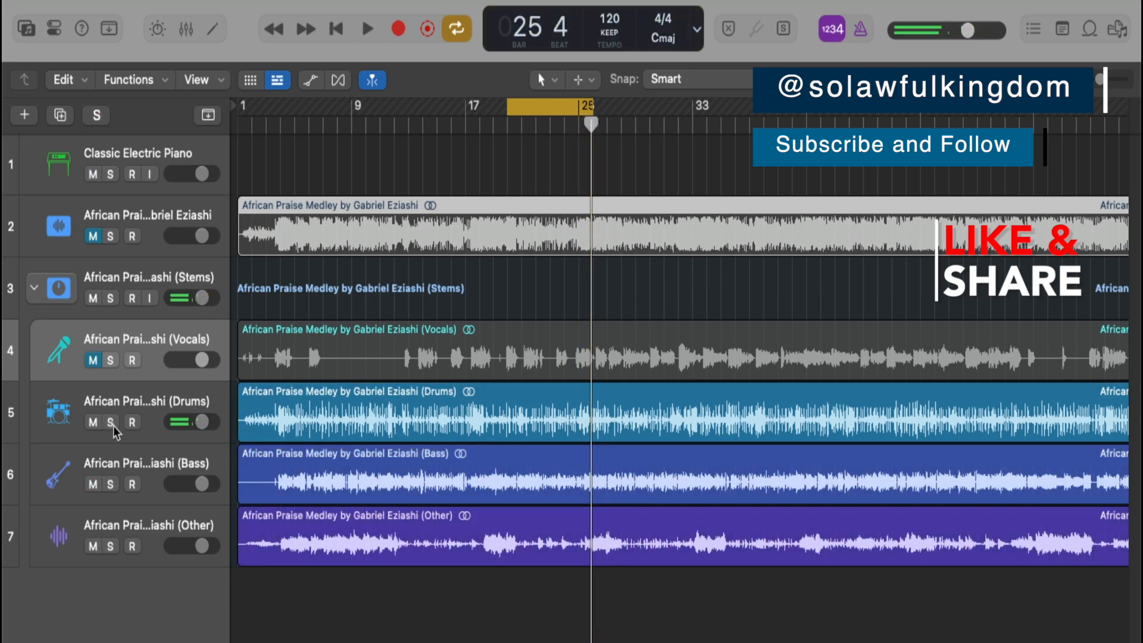
Audition the Bass stem on its own in the cycled section, and end its solo.
left_click(110, 484)
key("space")
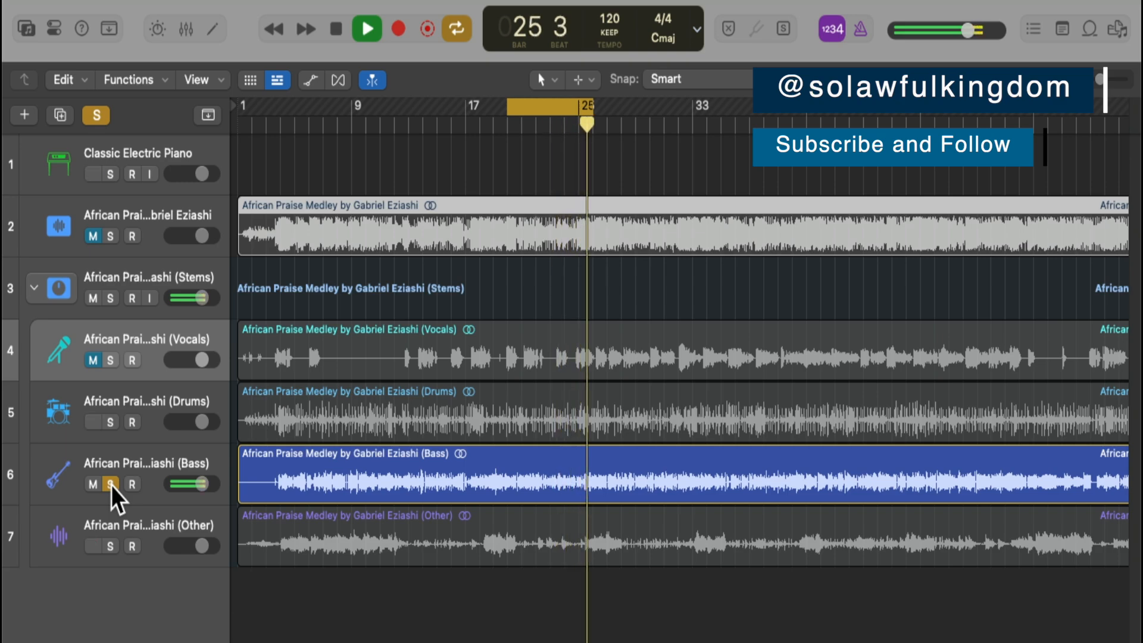
key("space")
left_click(110, 484)
Audition the Other stem on its own in the cycled section, and end its solo.
left_click(108, 553)
key("space")
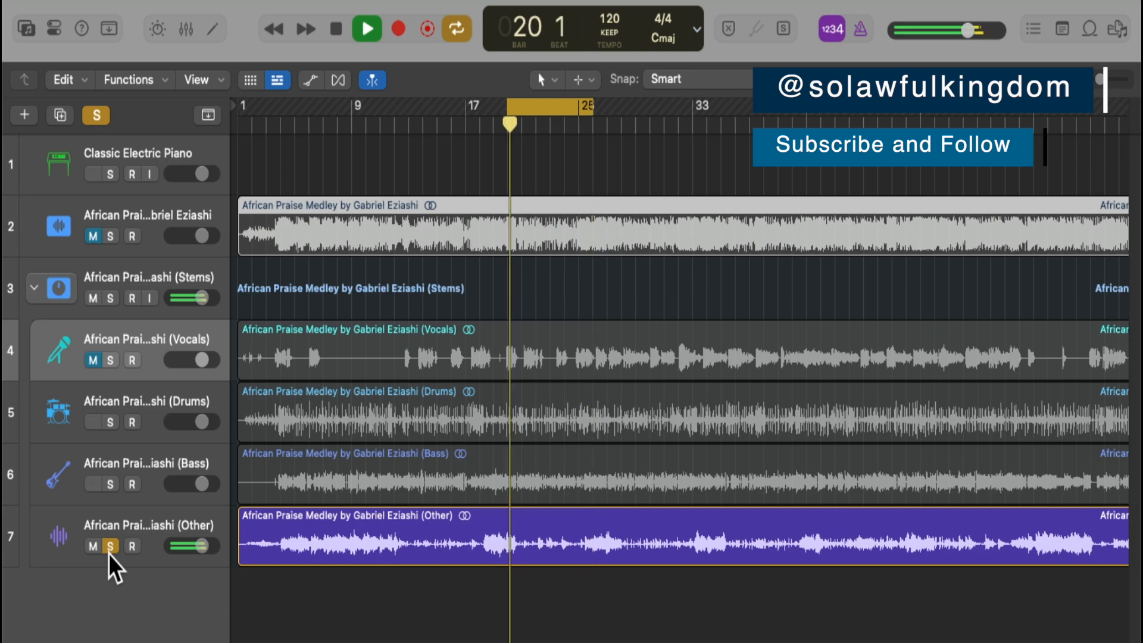
key("space")
left_click(109, 552)
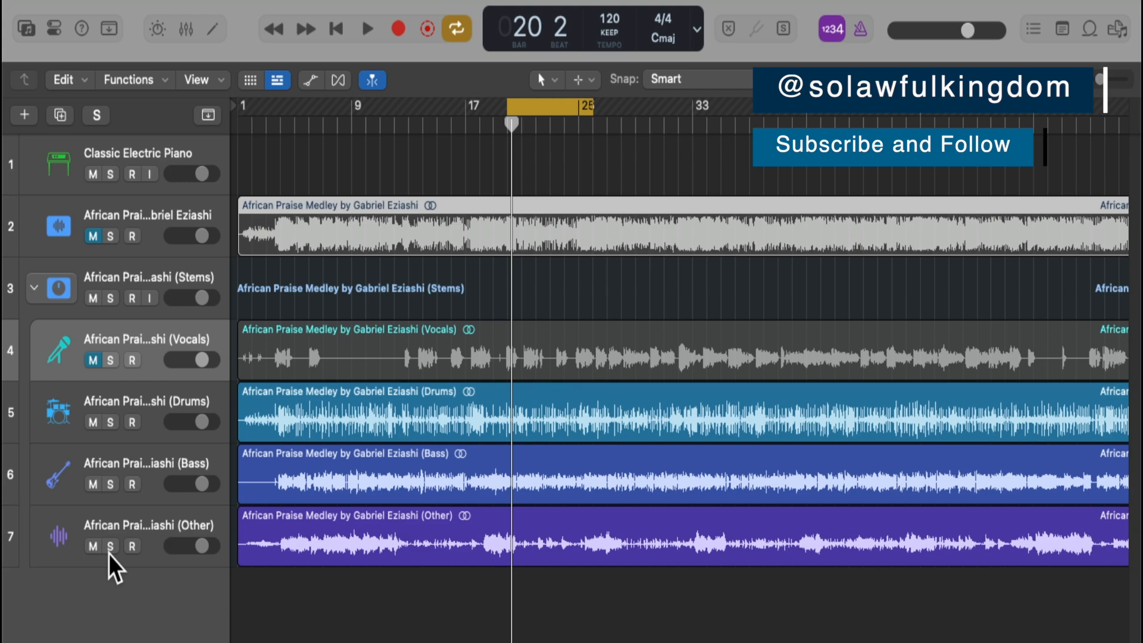
Solo the Bass, Drums and Other stems together.
left_click(111, 486)
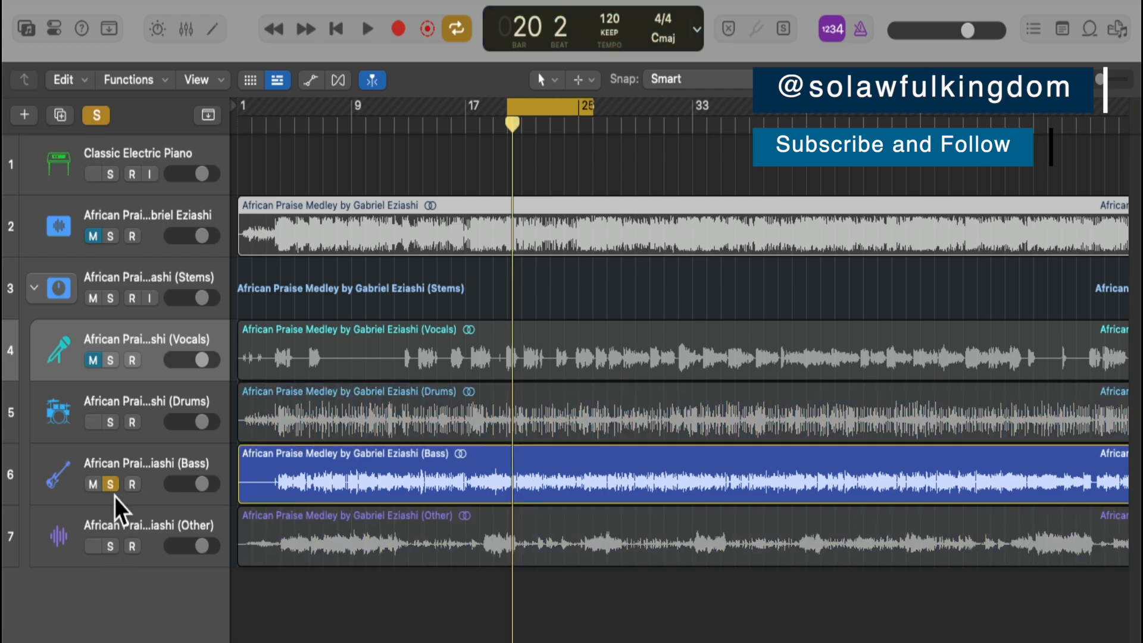
left_click(115, 425)
left_click(108, 552)
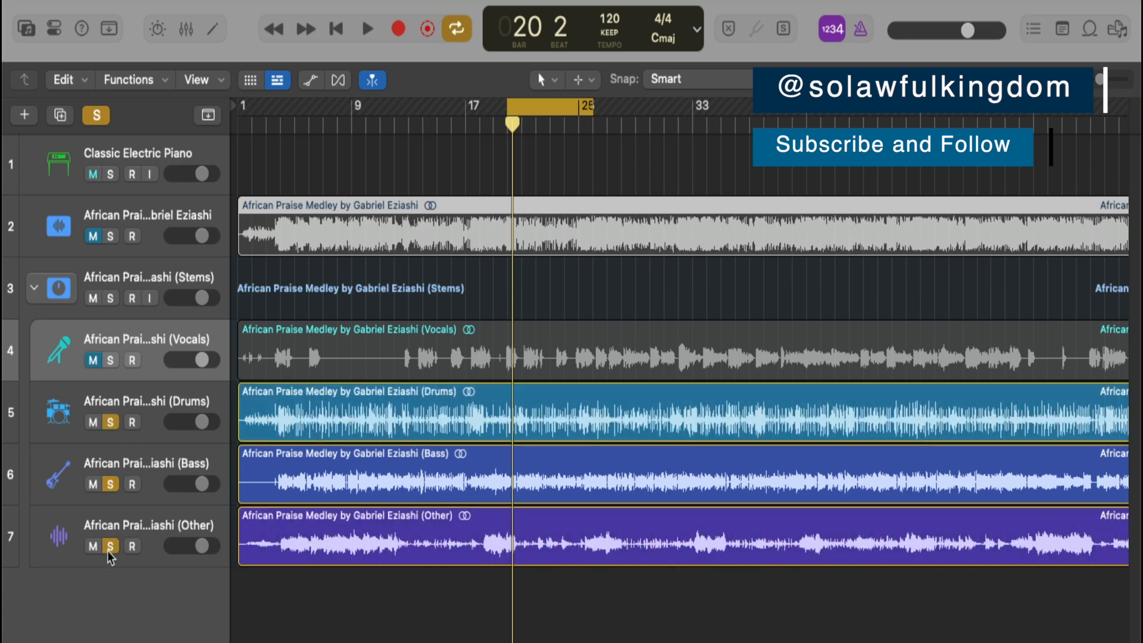